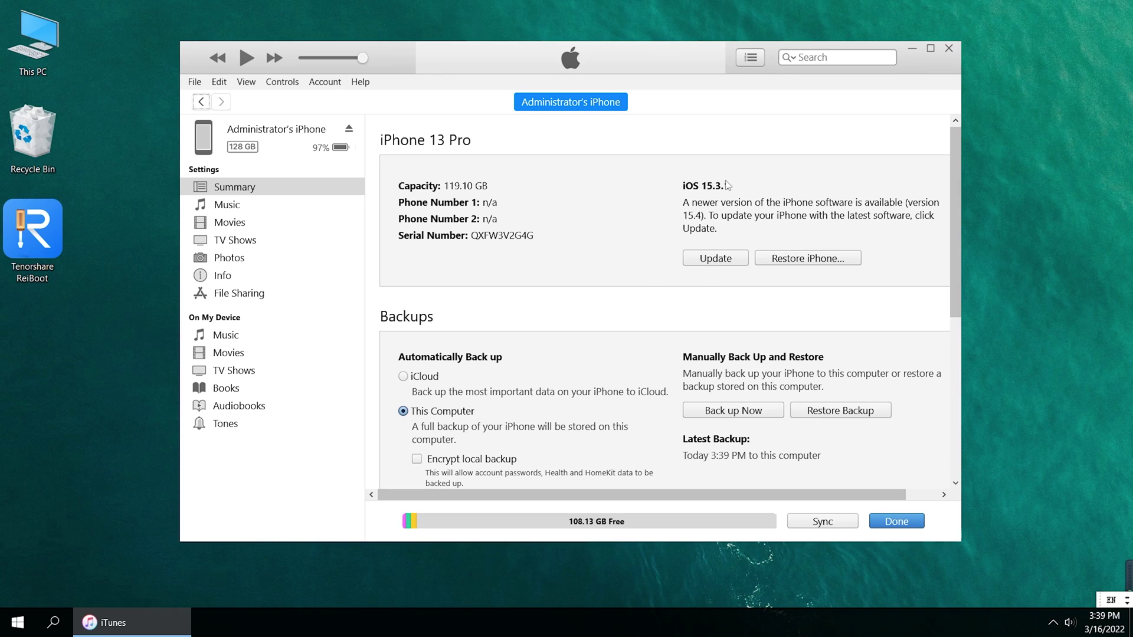
Start the iTunes software update of the iPhone 13 Pro from iOS 15.3.1 to 15.4
left_click(723, 265)
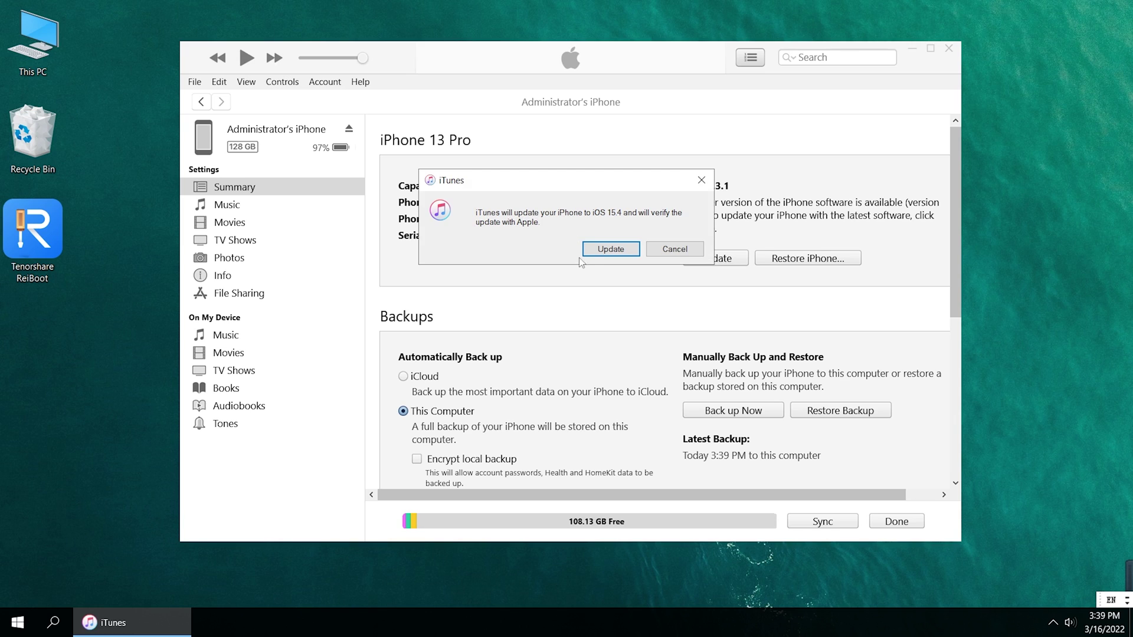
Confirm the iOS 15.4 update, skip past the release notes and accept the licence
left_click(611, 251)
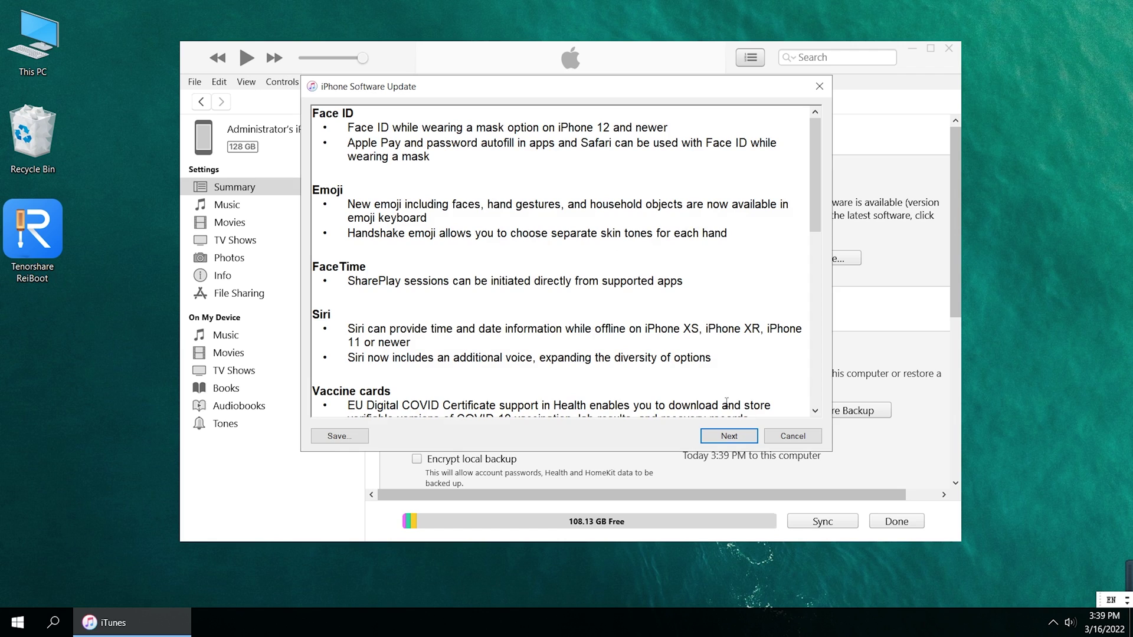
left_click(727, 437)
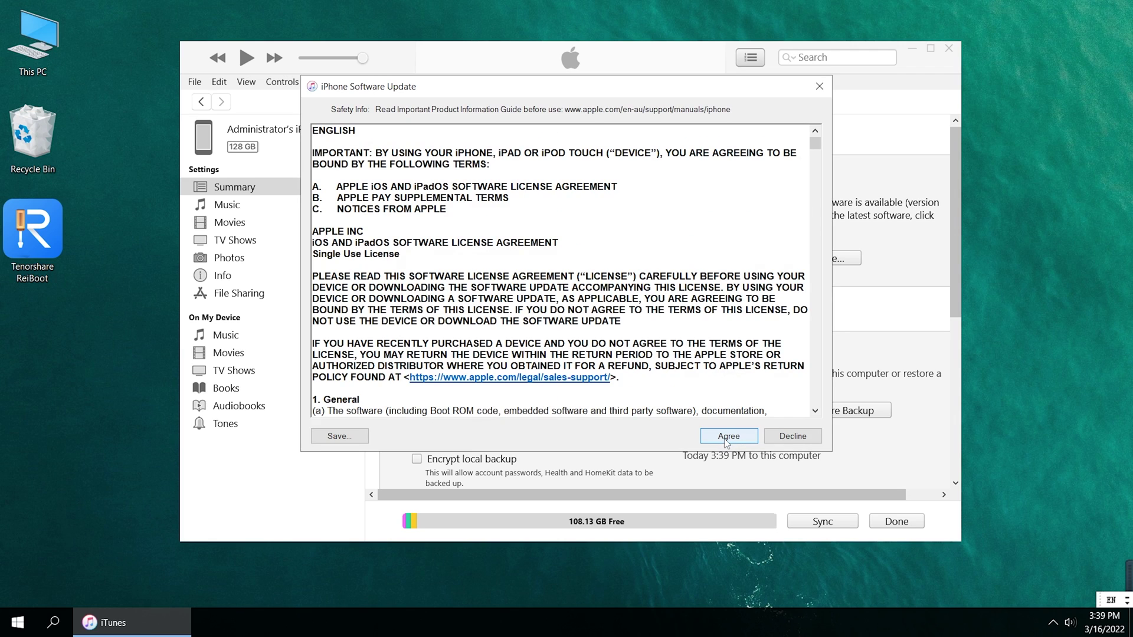
left_click(727, 439)
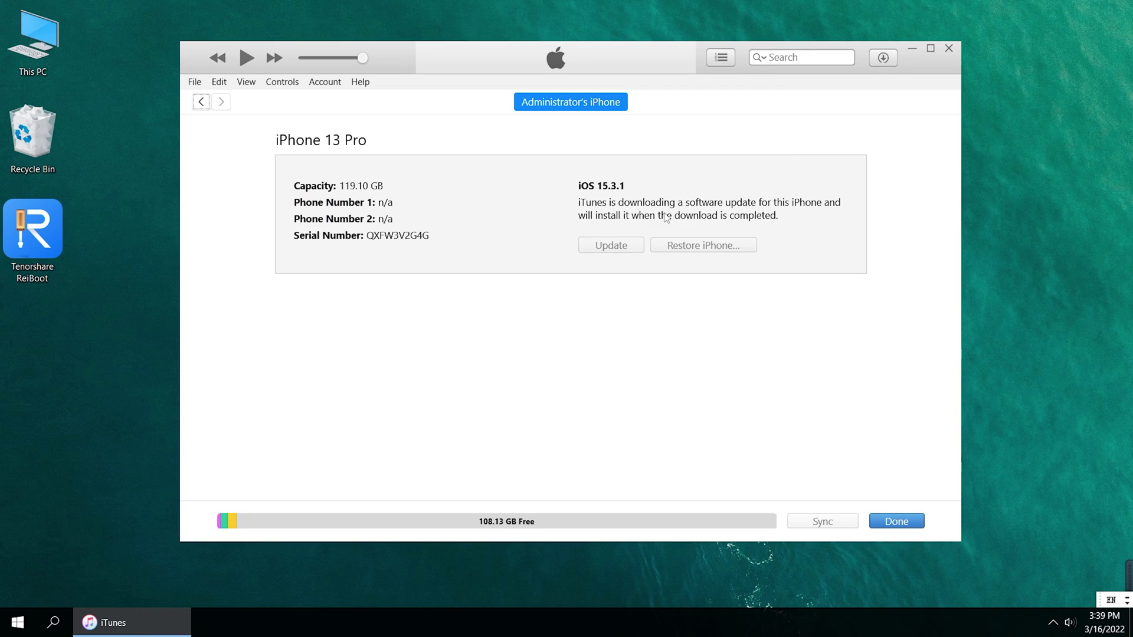
Show the iPhone Software Update download progress from the iTunes downloads button
left_click(881, 59)
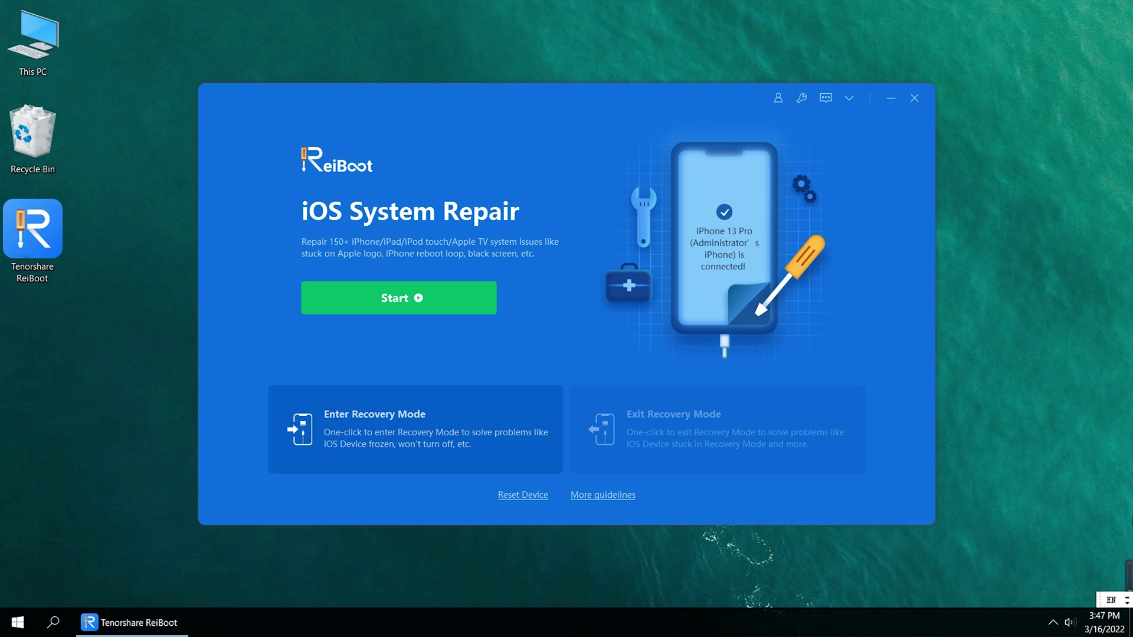
Begin iOS System Repair in ReiBoot and pick Standard Repair, keeping data
left_click(469, 310)
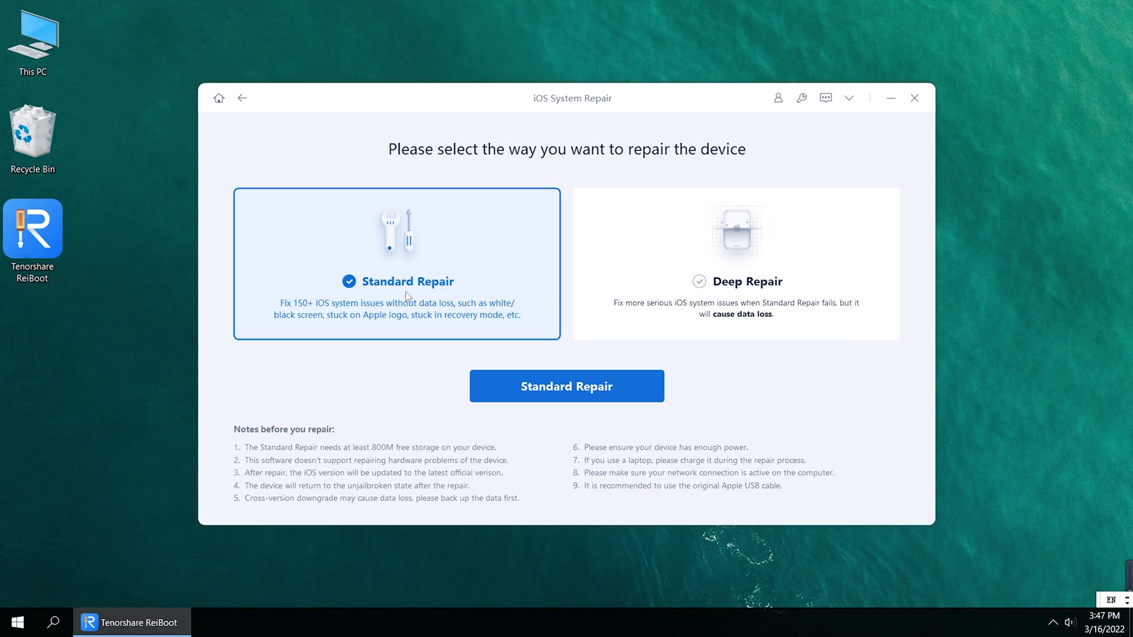
left_click(591, 398)
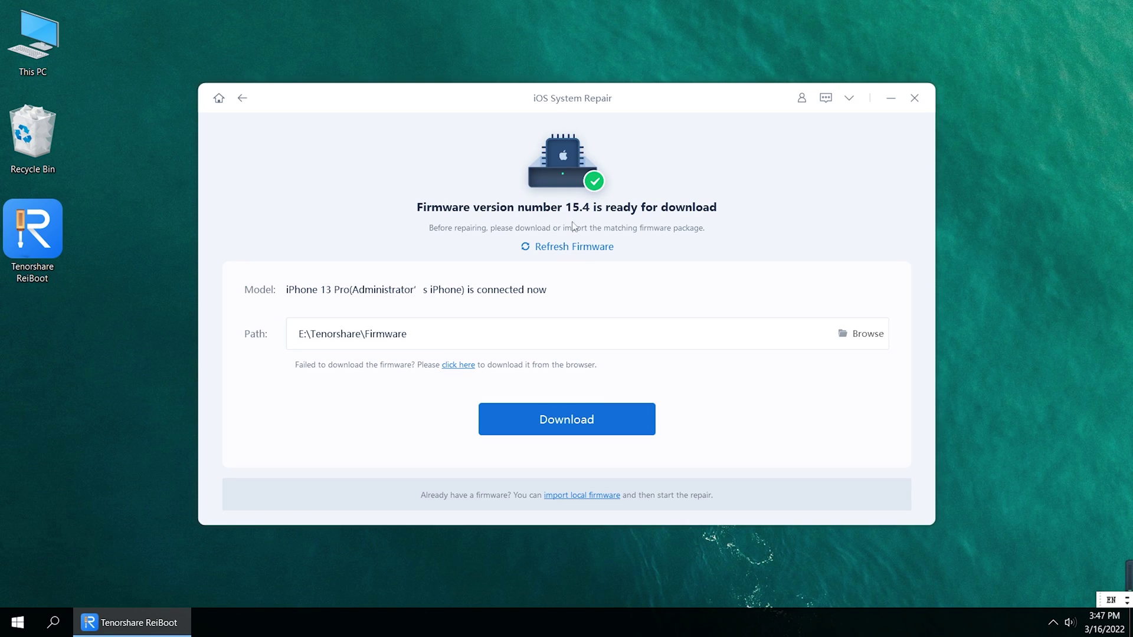
Download the iOS 15.4 firmware package for the iPhone 13 Pro
left_click(613, 419)
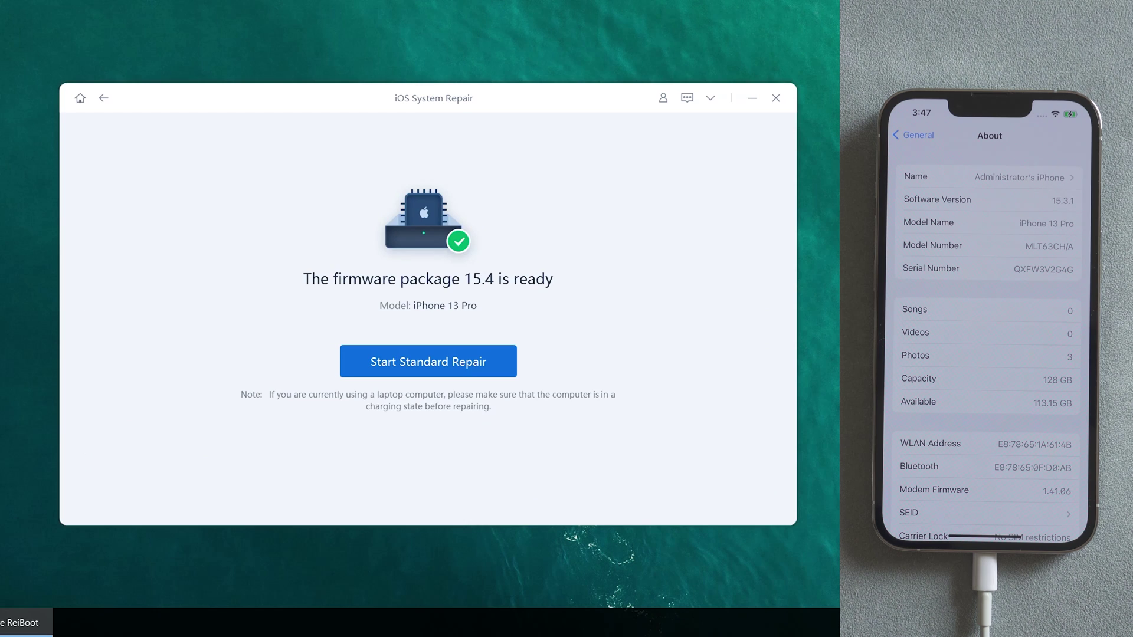
Start the Standard Repair of the iPhone 13 Pro with the 15.4 firmware
left_click(508, 366)
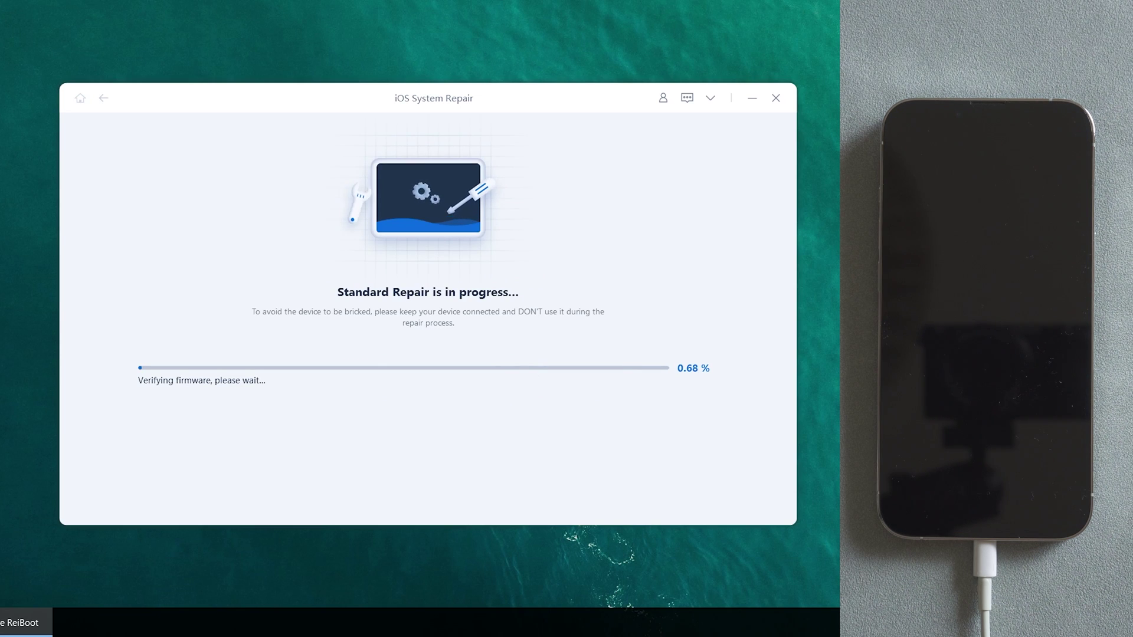